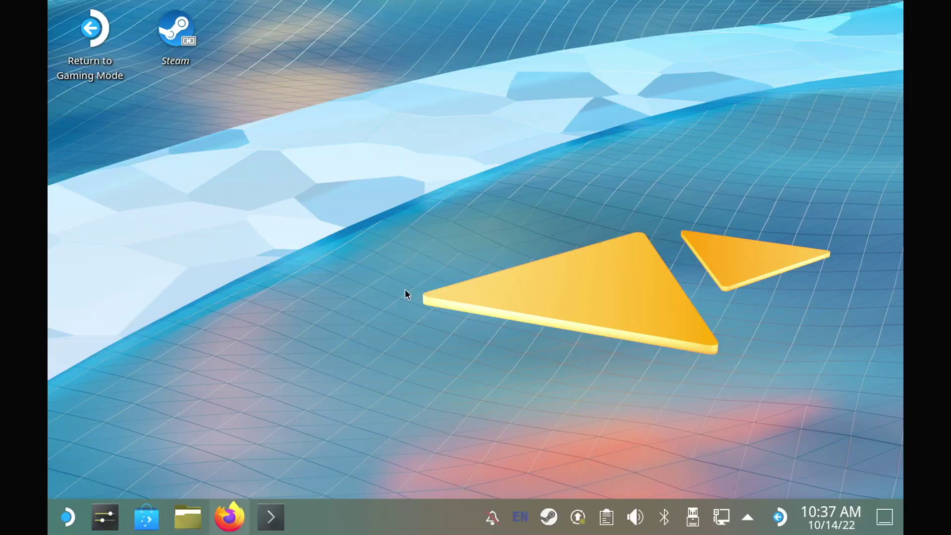
Launch KDE Partition Manager from the launcher and authenticate with the administrator password
click(271, 525)
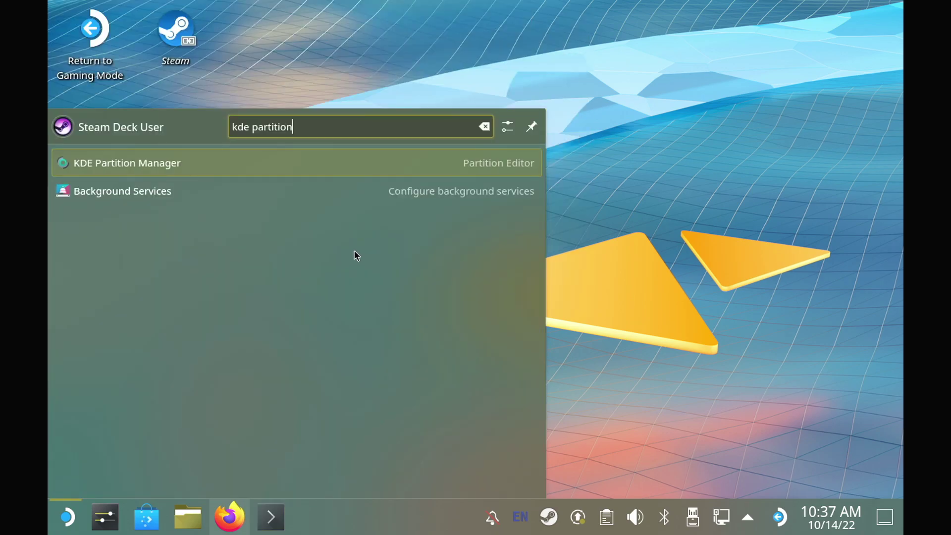
key(Return)
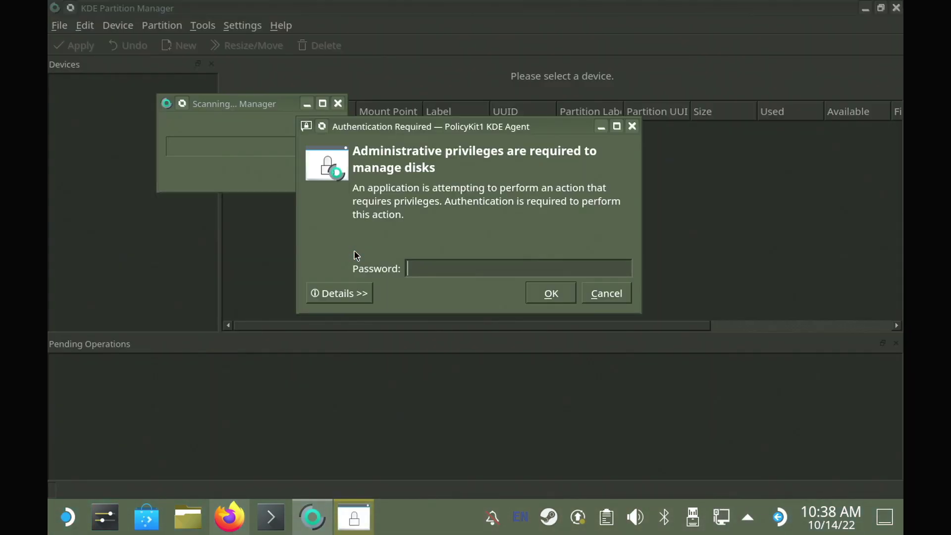
key(Return)
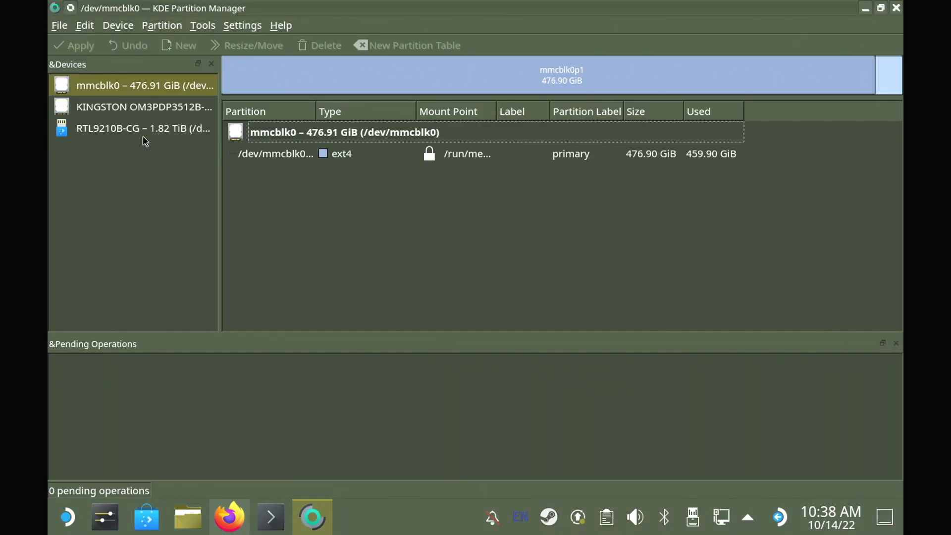
On the RTL9210B-CG drive, queue deletion of ntfs partition /dev/sda1, then select the freed unallocated space
click(114, 130)
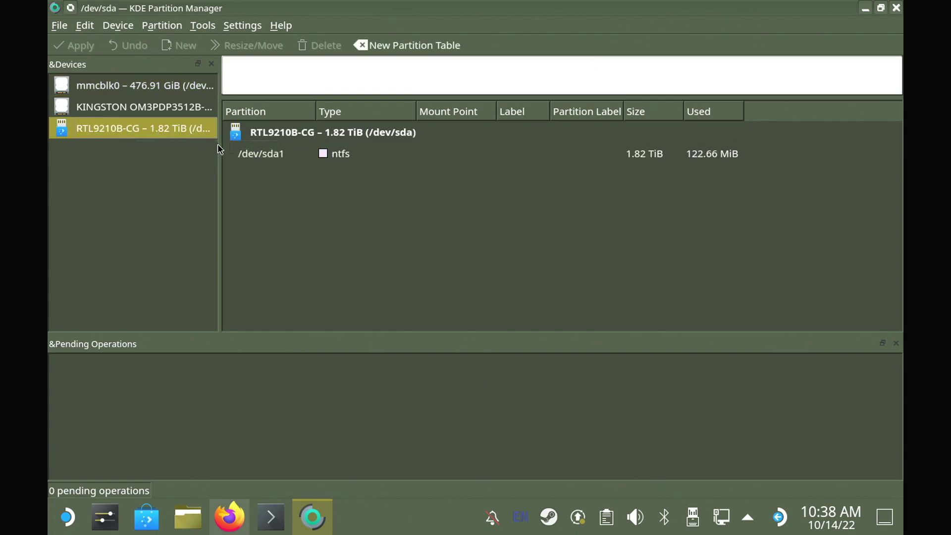
click(253, 155)
right_click(253, 155)
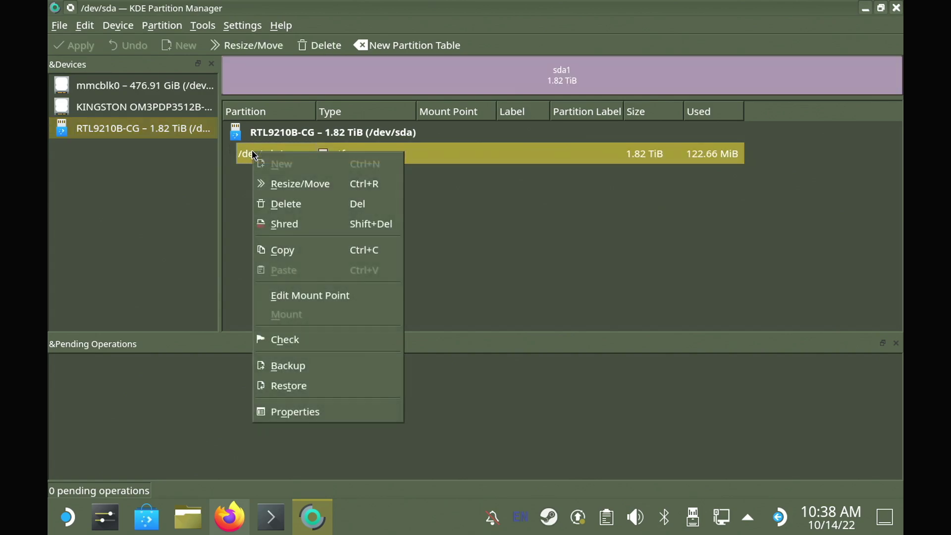
click(300, 208)
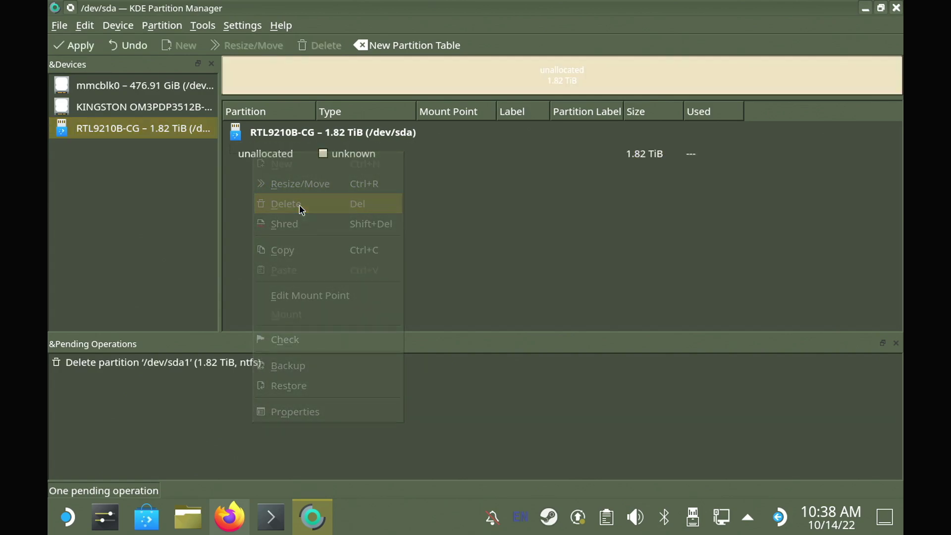
click(286, 162)
right_click(286, 161)
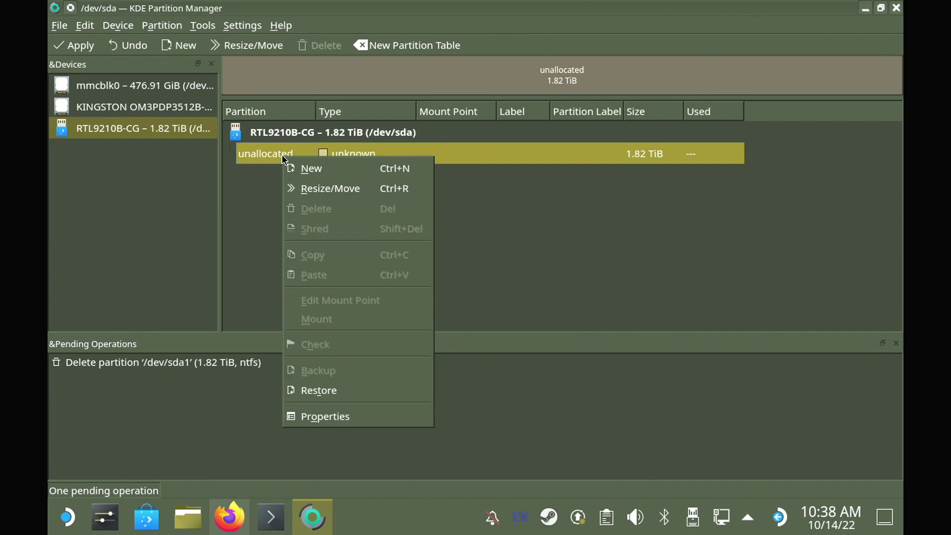
Create a full-size ext4 partition labelled External, then apply all pending operations
click(303, 170)
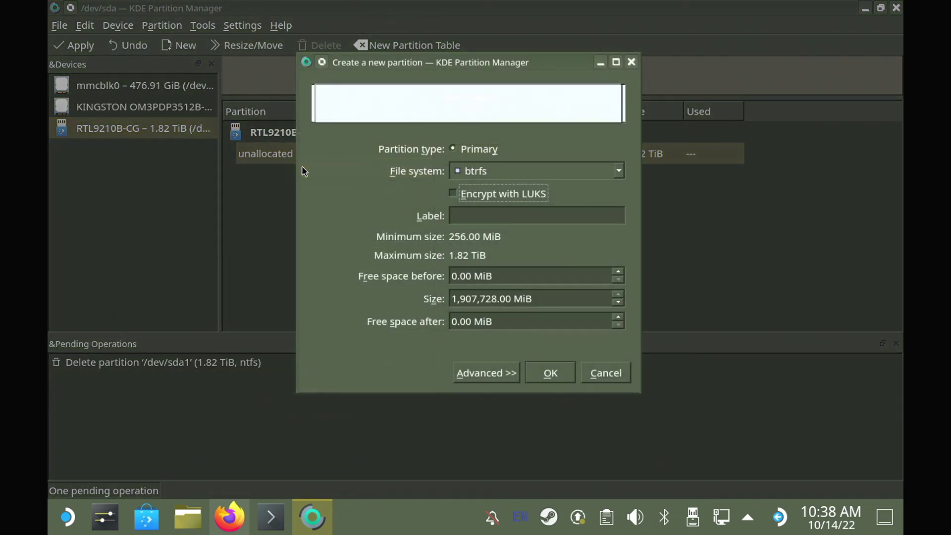
click(485, 173)
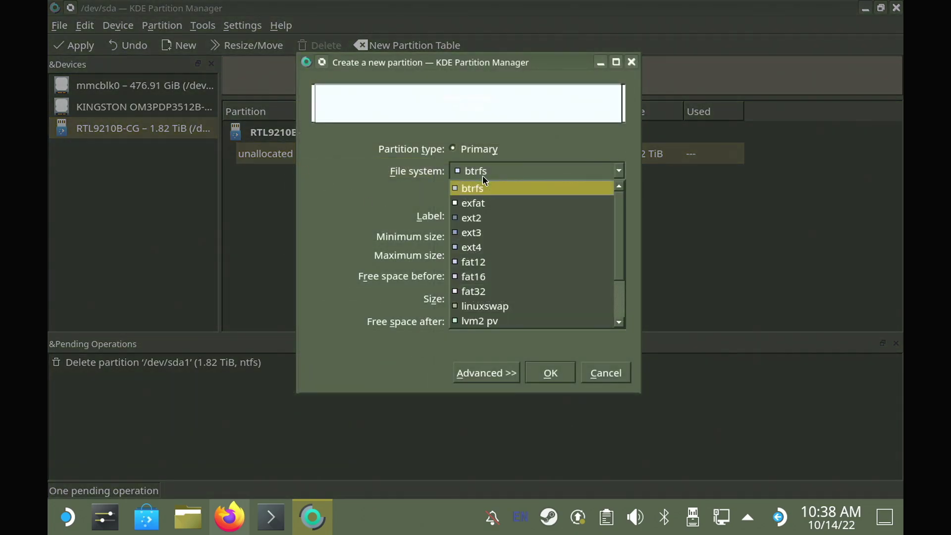
click(485, 247)
click(474, 213)
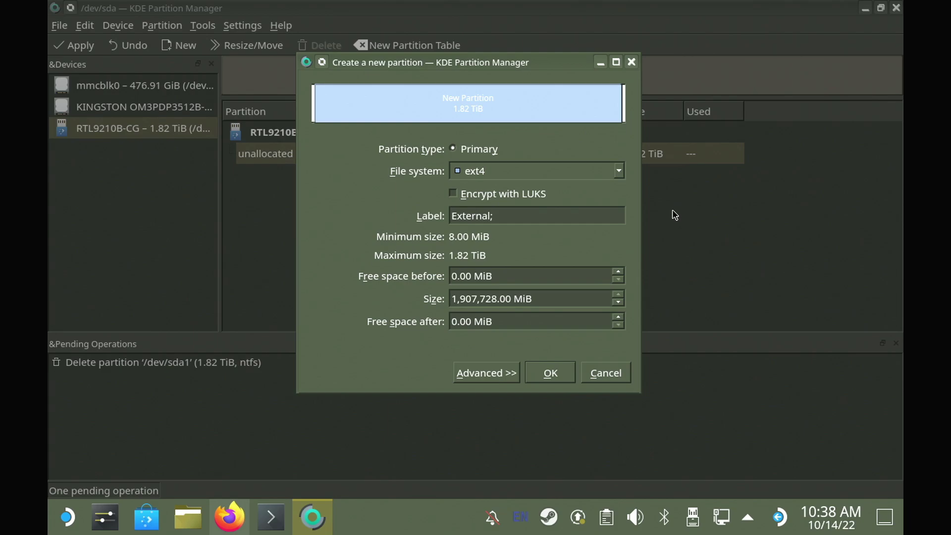
click(550, 376)
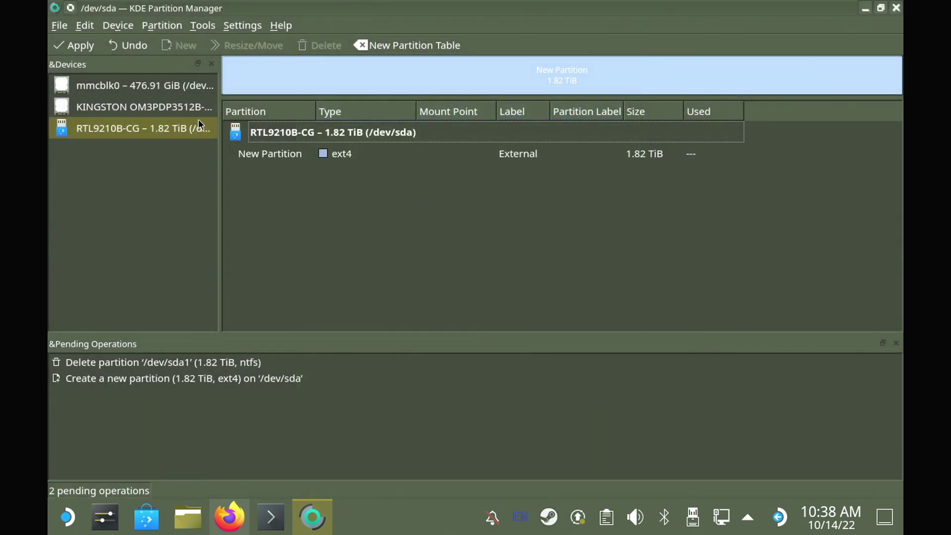
click(73, 47)
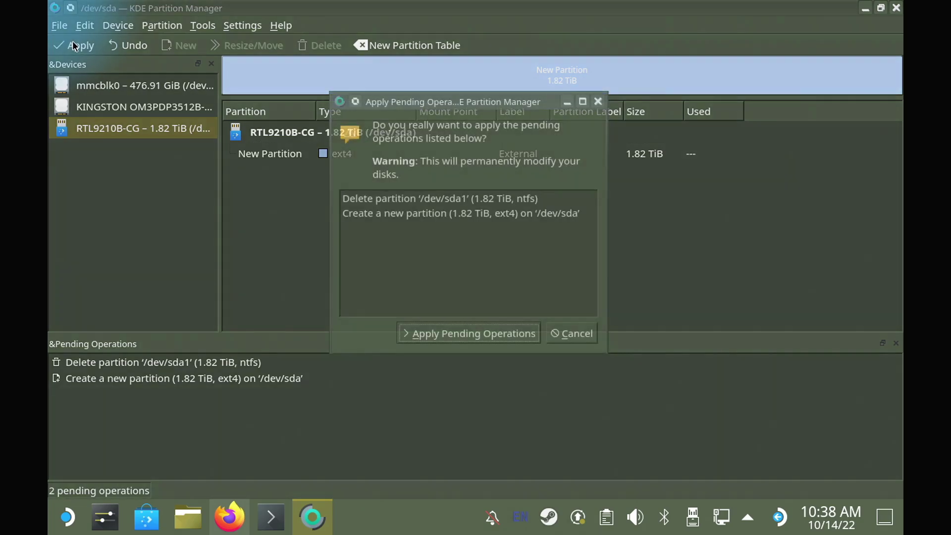
click(462, 338)
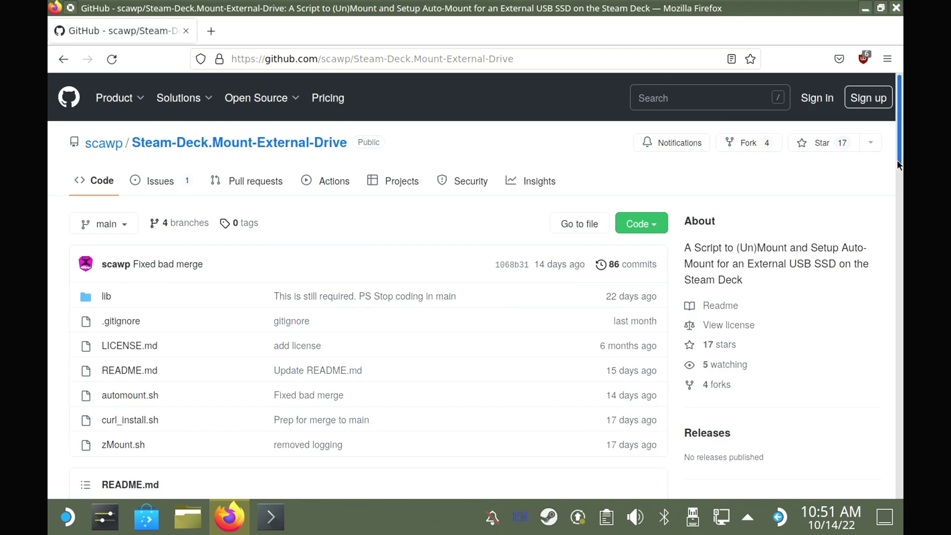
Copy the one-line curl install command from the README's Installation section
drag(899, 165, 866, 404)
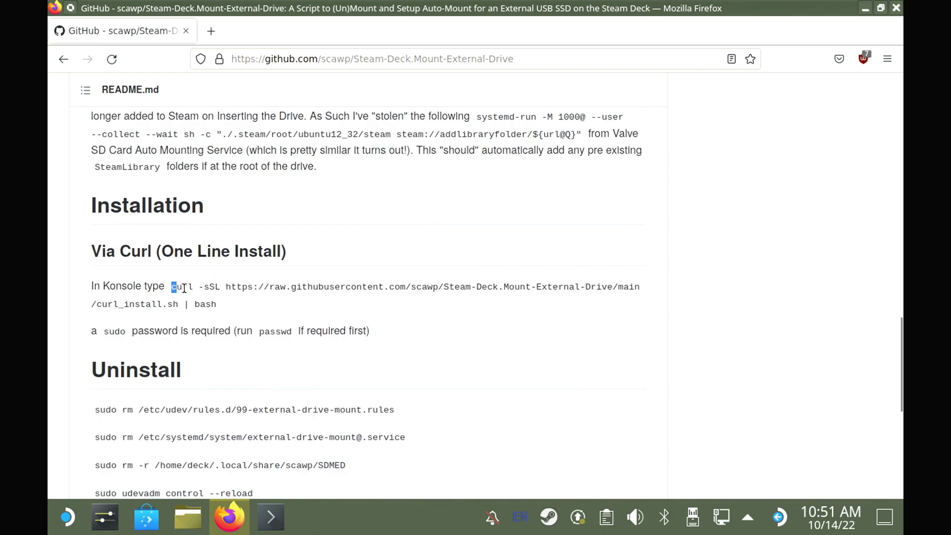
drag(171, 287, 218, 305)
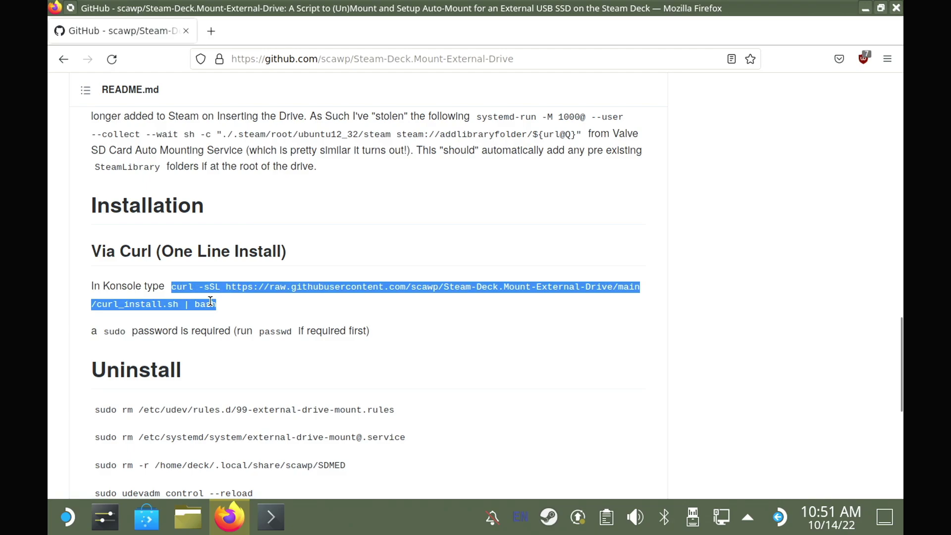
right_click(211, 301)
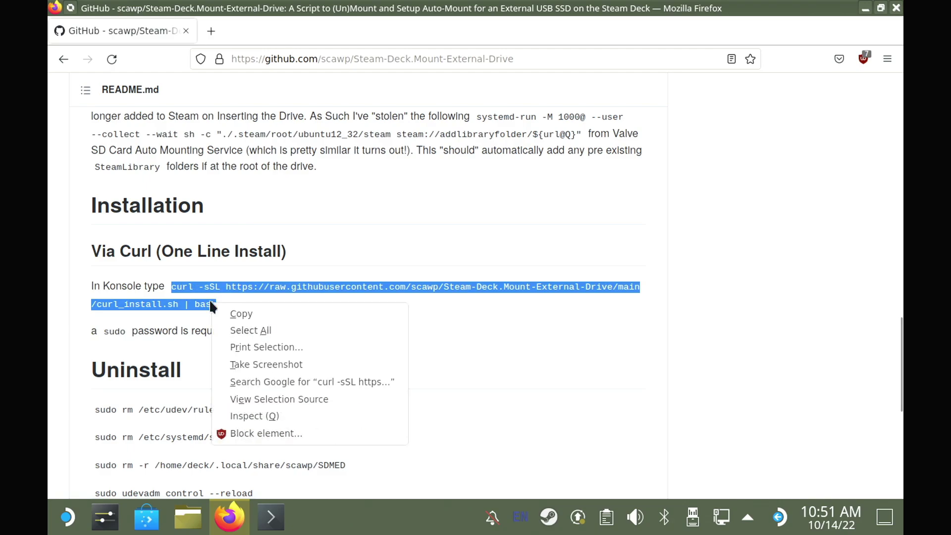
click(241, 314)
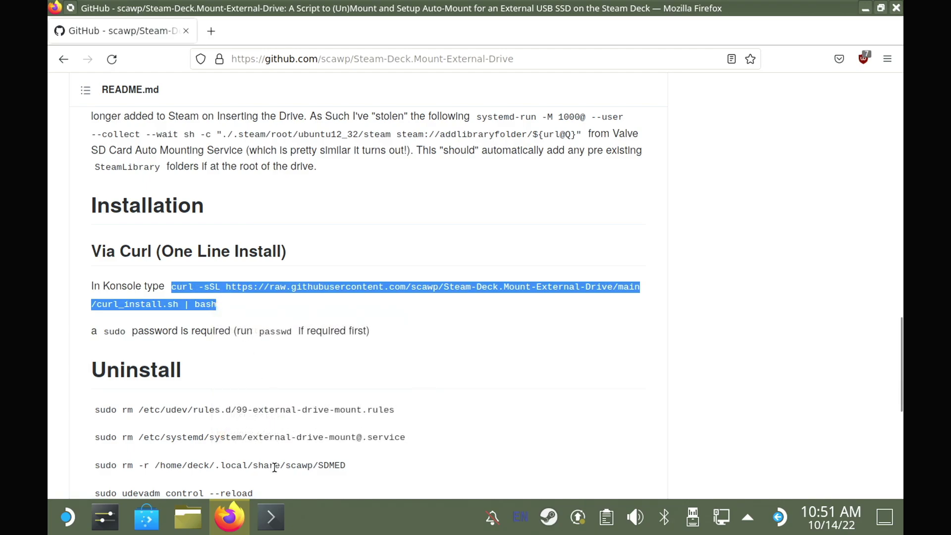
click(270, 517)
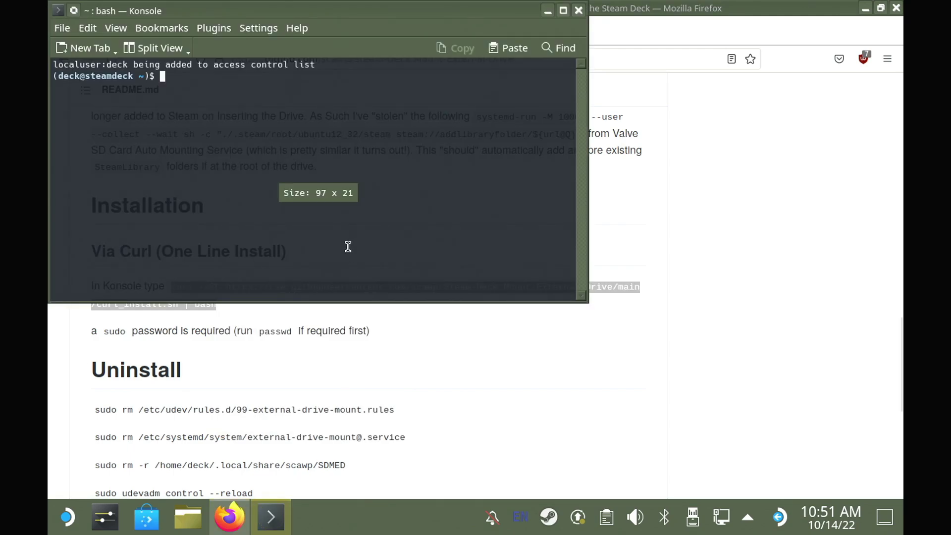
Run the pasted curl installer, approving the Auto-Mount Service and adding zMount.sh to the Steam library
key(ctrl+shift+v)
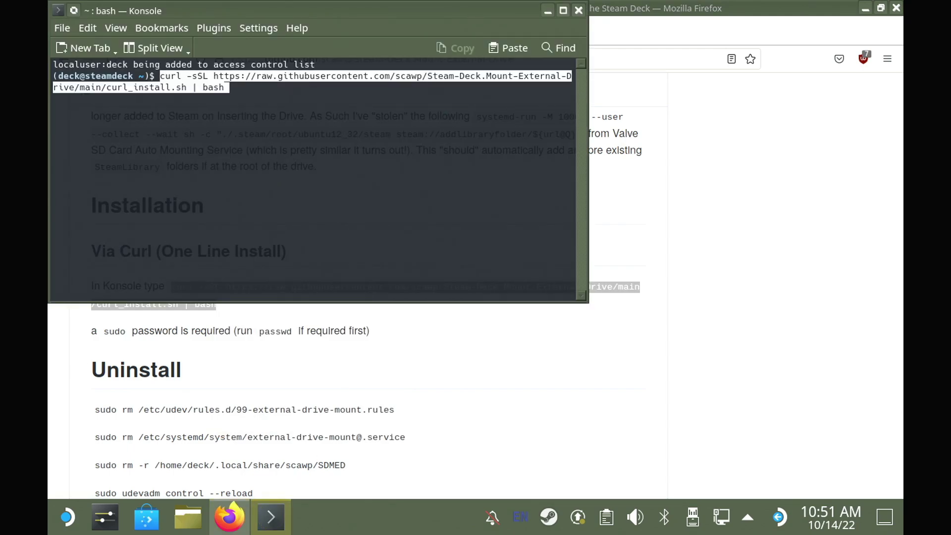
key(Return)
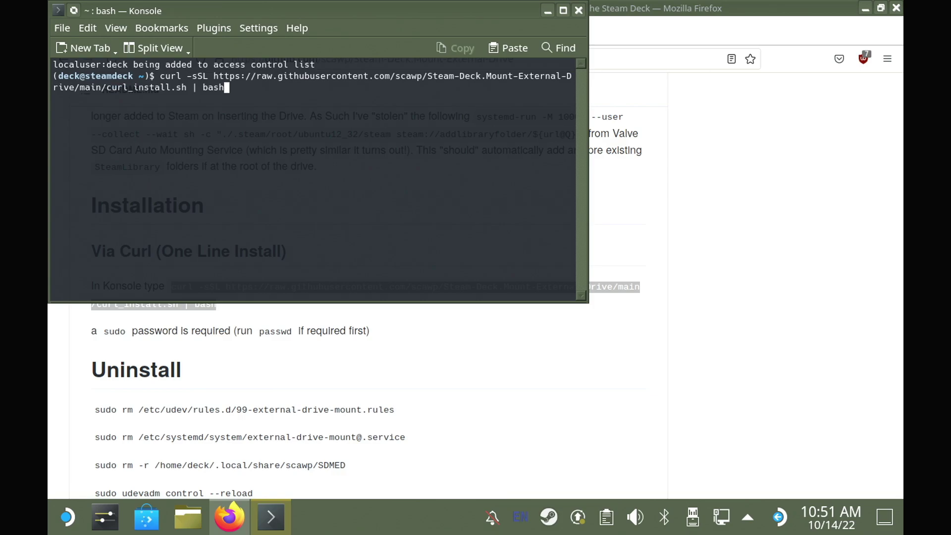
key(Return)
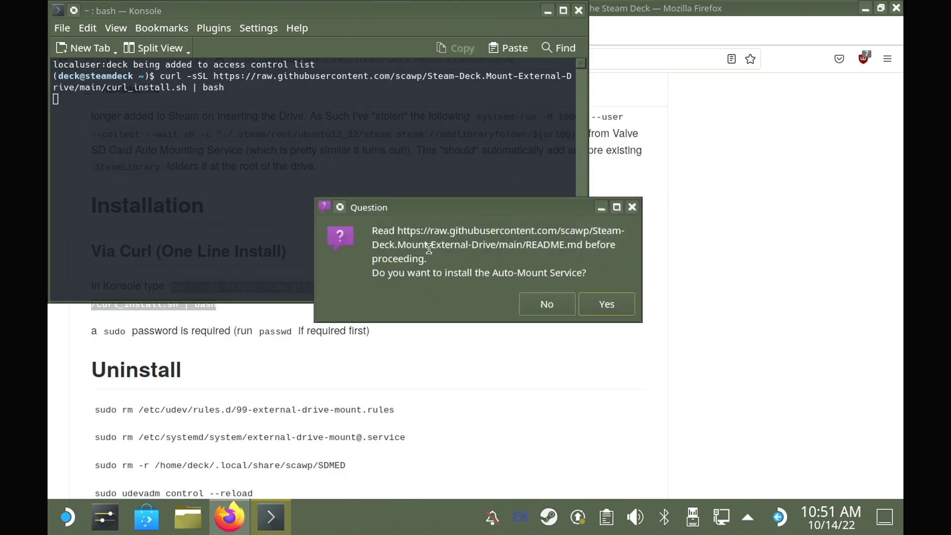
click(595, 304)
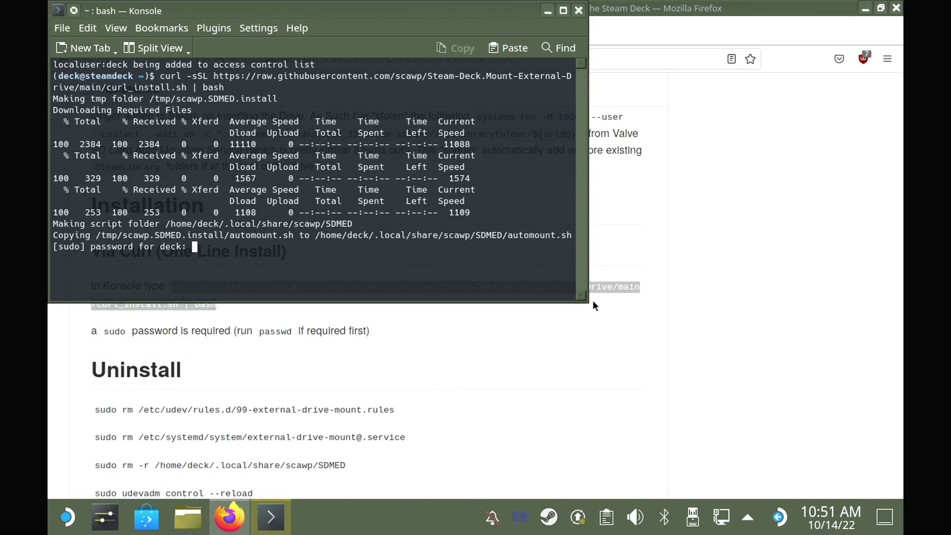
key(Return)
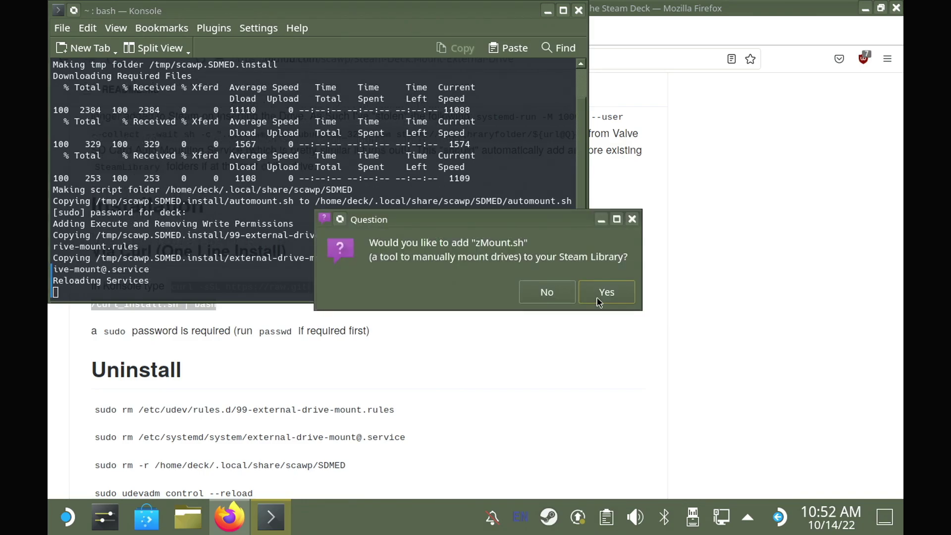
click(599, 297)
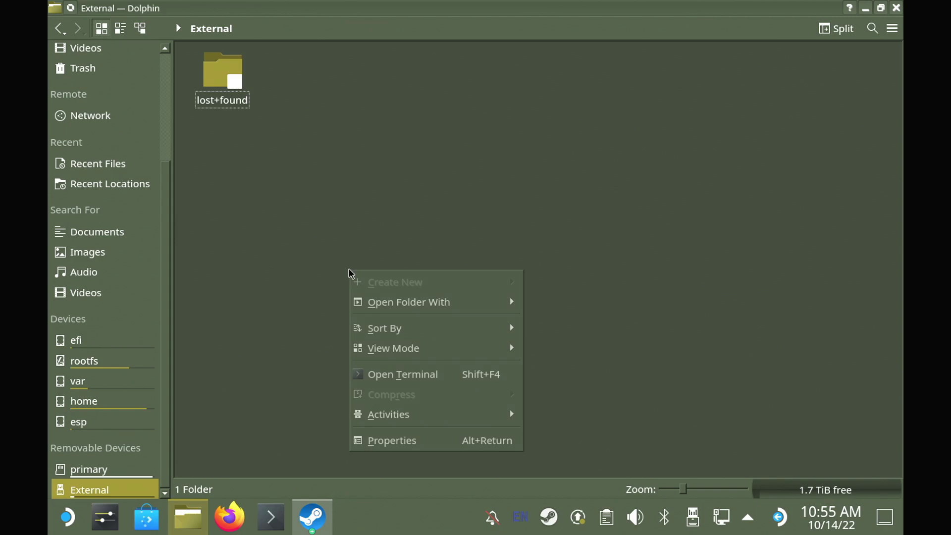
Check the empty External drive in Dolphin, then begin a 'sudo chown deck' command in Konsole
click(359, 219)
right_click(359, 221)
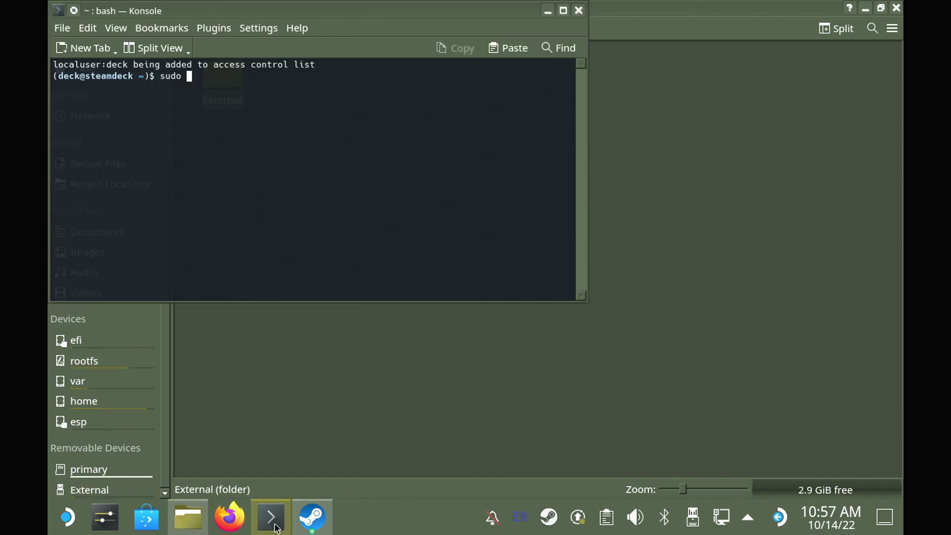
text(chown deck)
Complete and run 'sudo chown deck /run/media/deck/External' by dropping in the drive's path
click(760, 319)
drag(223, 71, 311, 193)
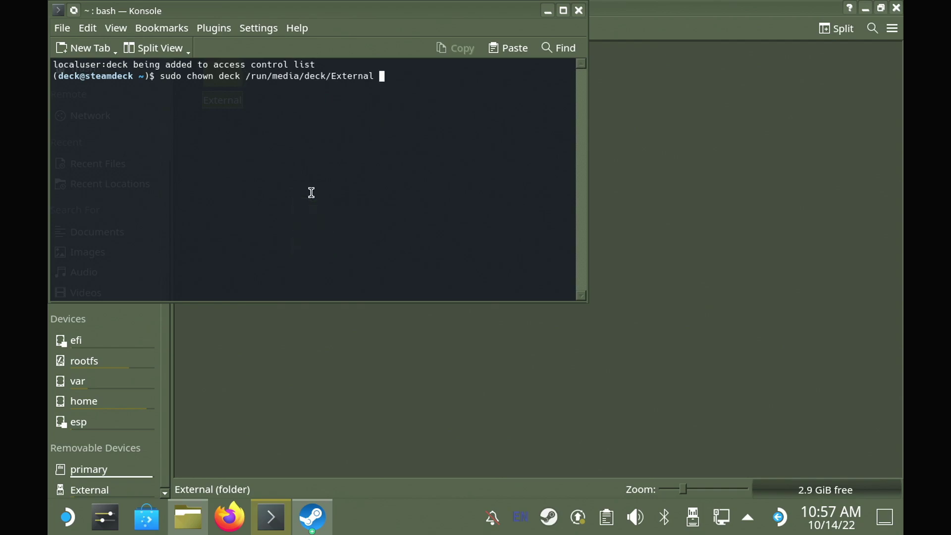
key(Return)
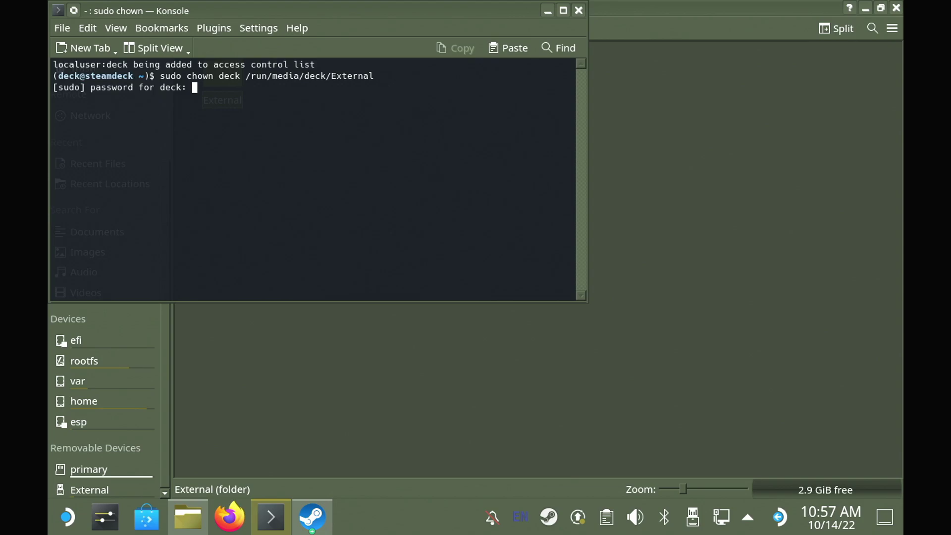
Create a folder named 'steam' on the External drive beside lost+found
right_click(354, 137)
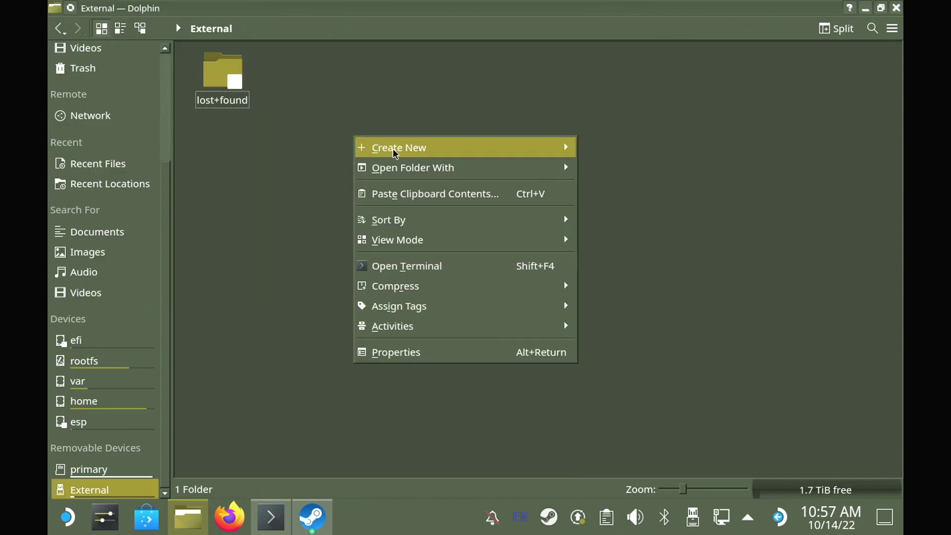
mouse_move(396, 153)
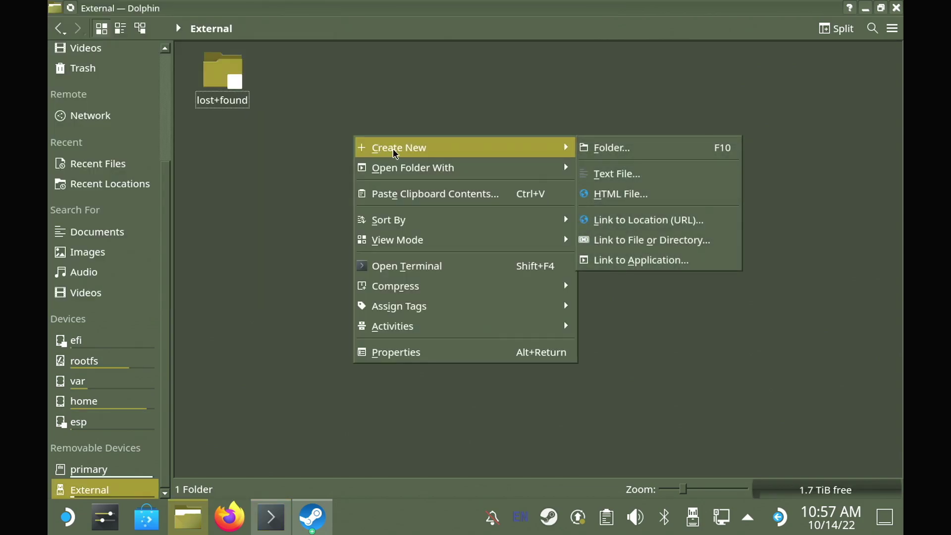
click(603, 157)
text(steam)
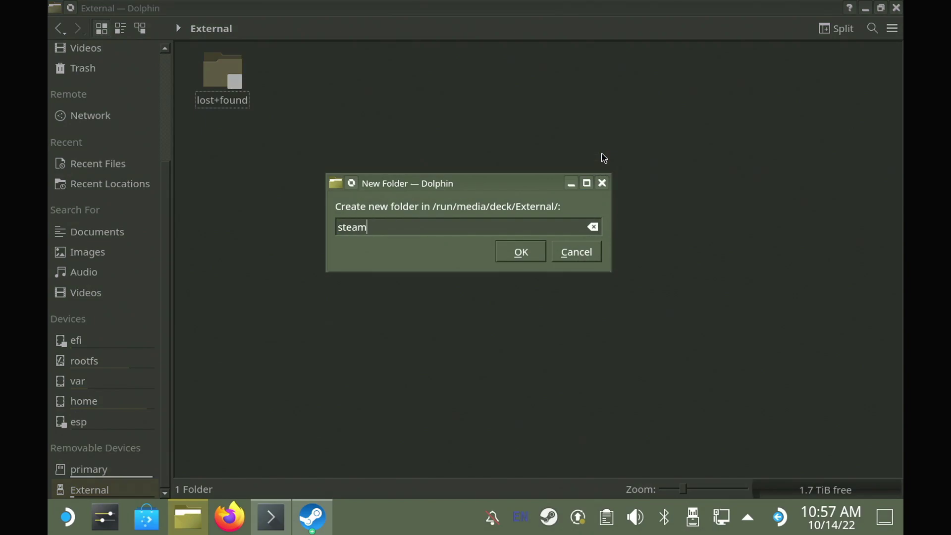
key(Return)
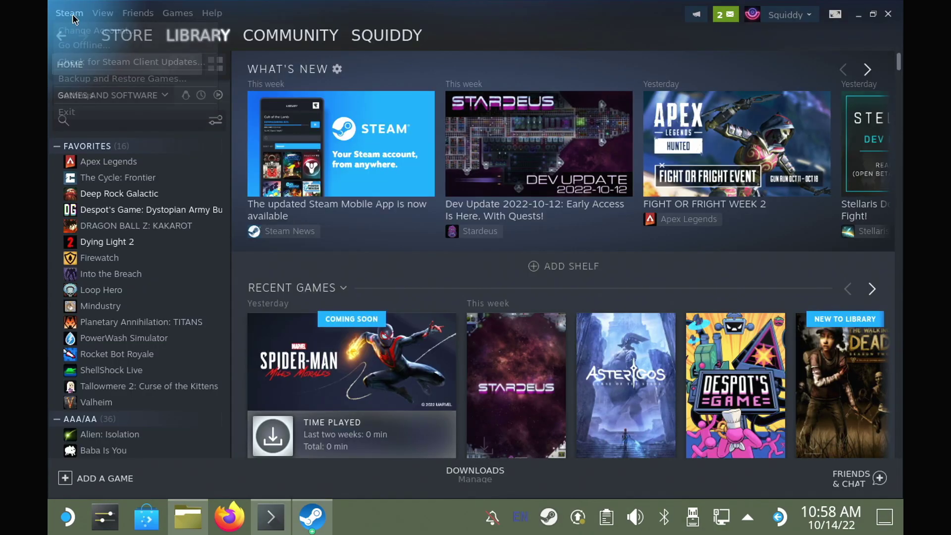
In Steam's Storage Manager, add a new library and pick 'Let me choose another location'
click(70, 13)
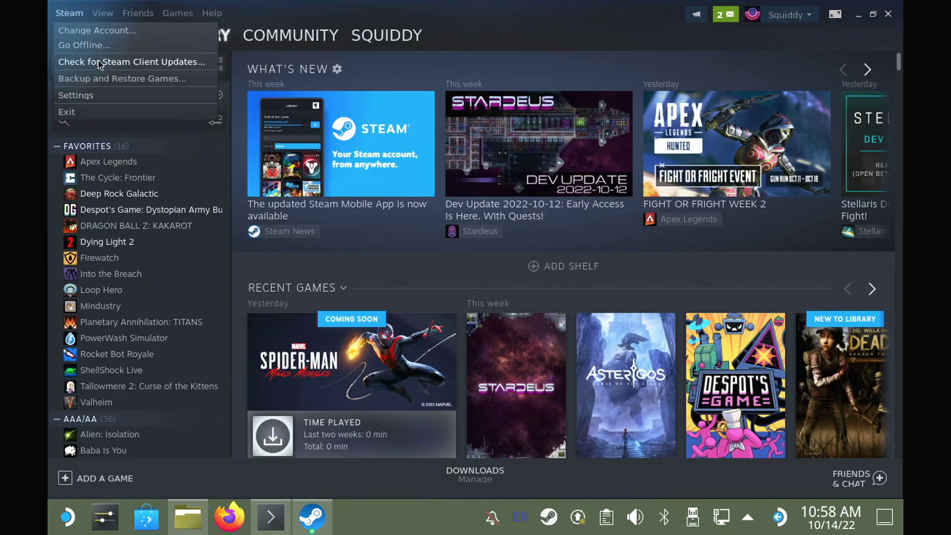
click(116, 99)
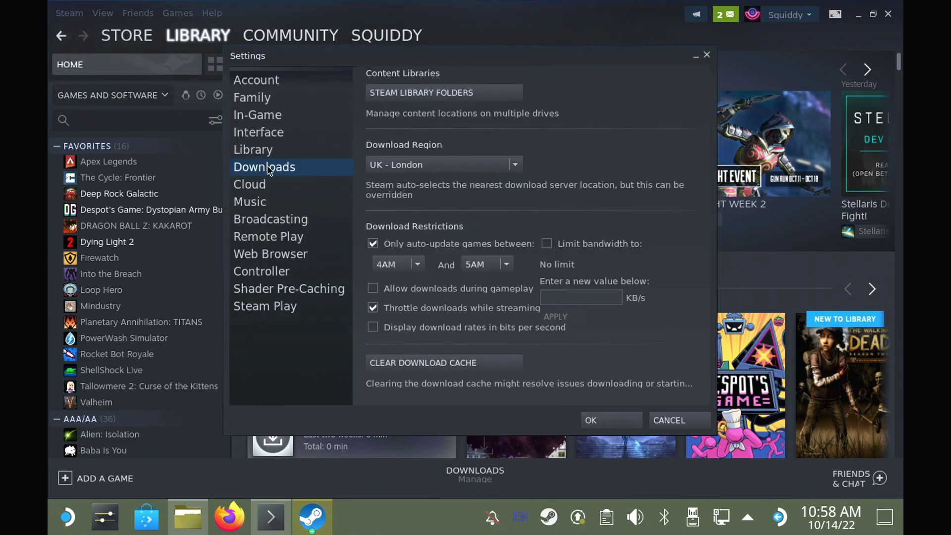
click(403, 93)
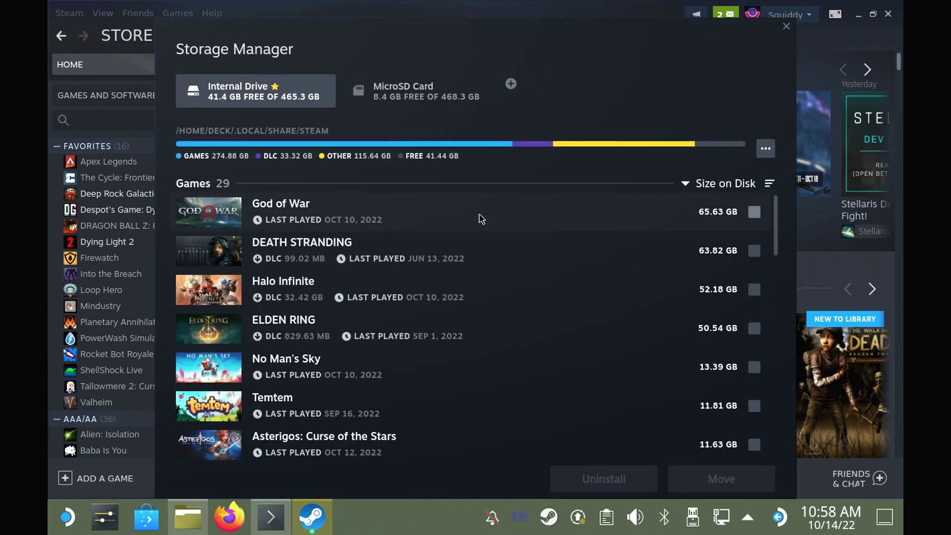
click(511, 84)
click(406, 246)
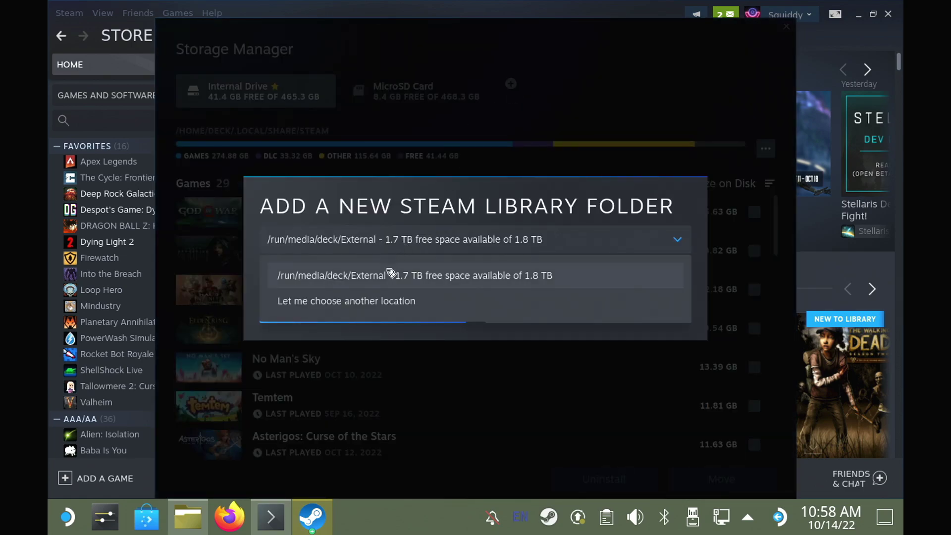
click(376, 297)
Browse to /run/media/deck/External/steam and select it as the new Steam library folder
click(361, 312)
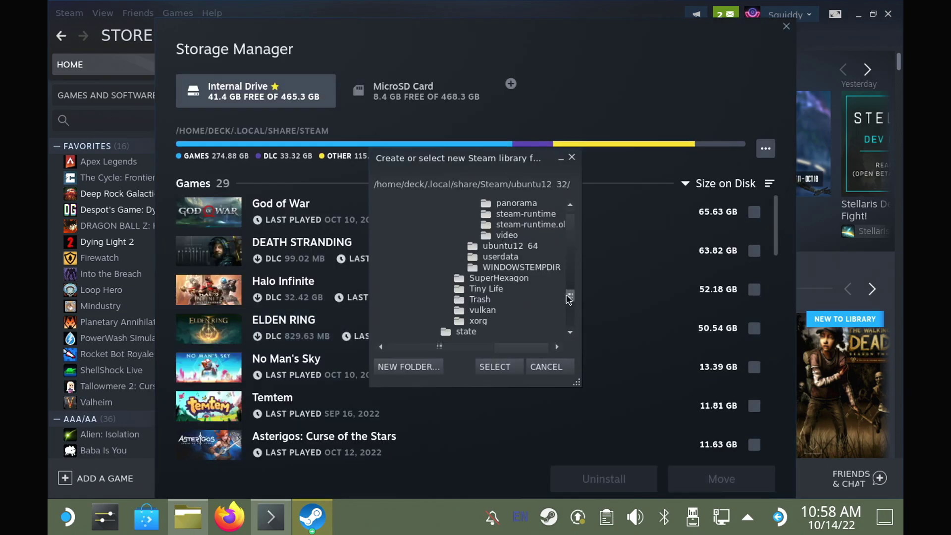
drag(570, 295, 569, 219)
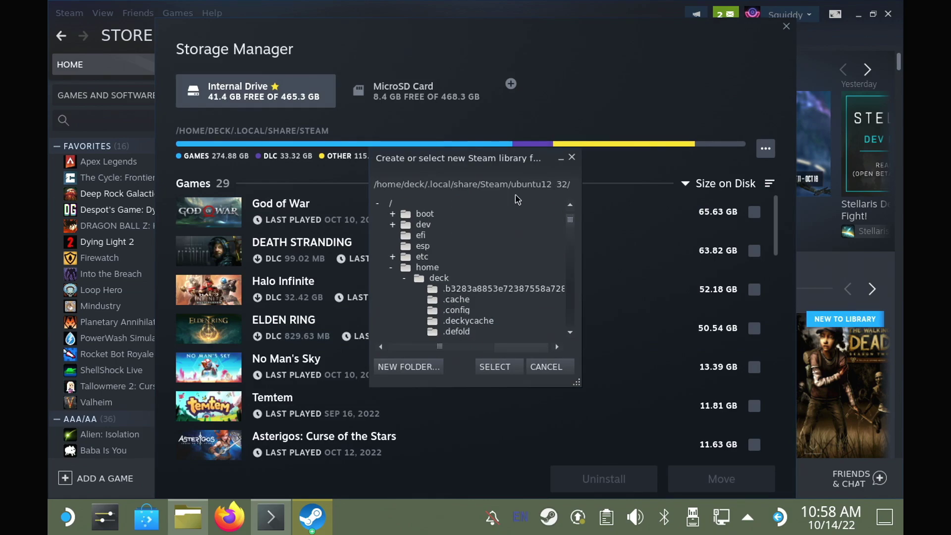
click(391, 268)
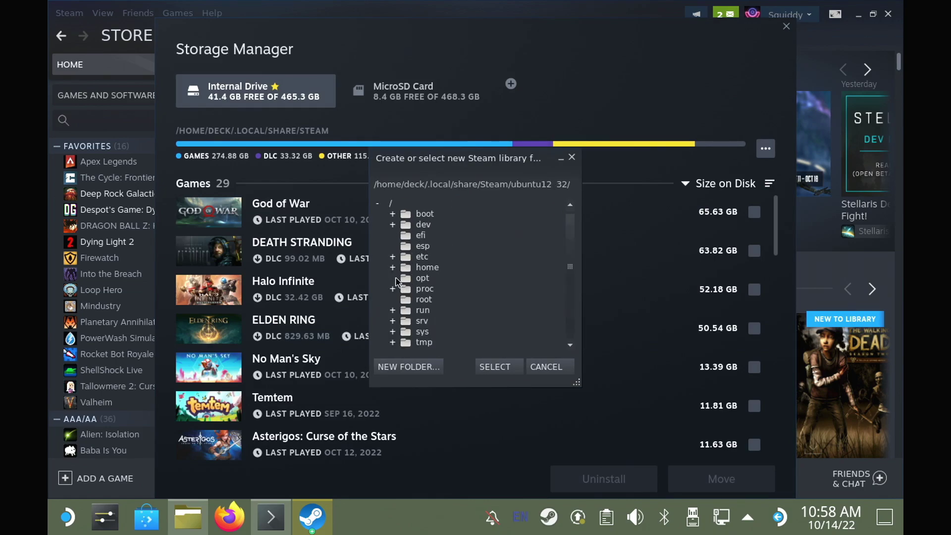
click(392, 310)
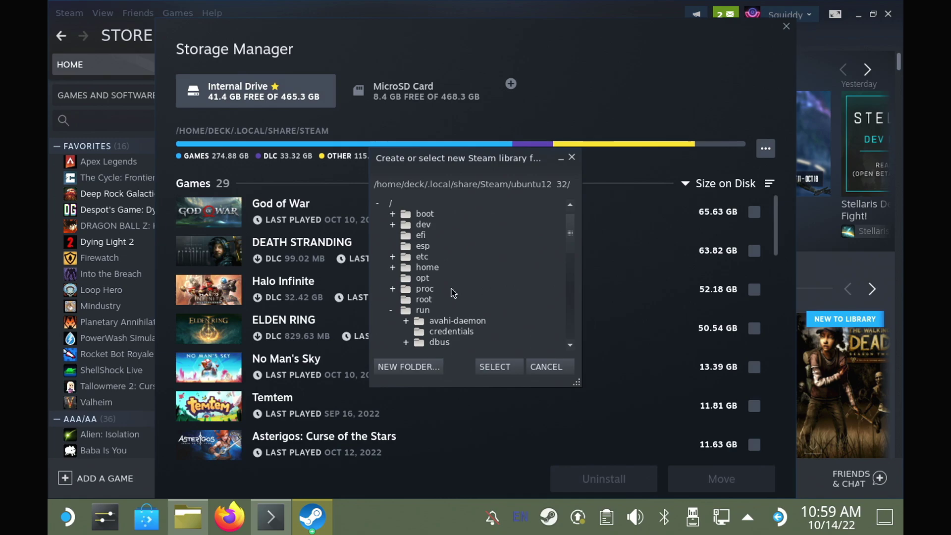
drag(569, 234, 570, 269)
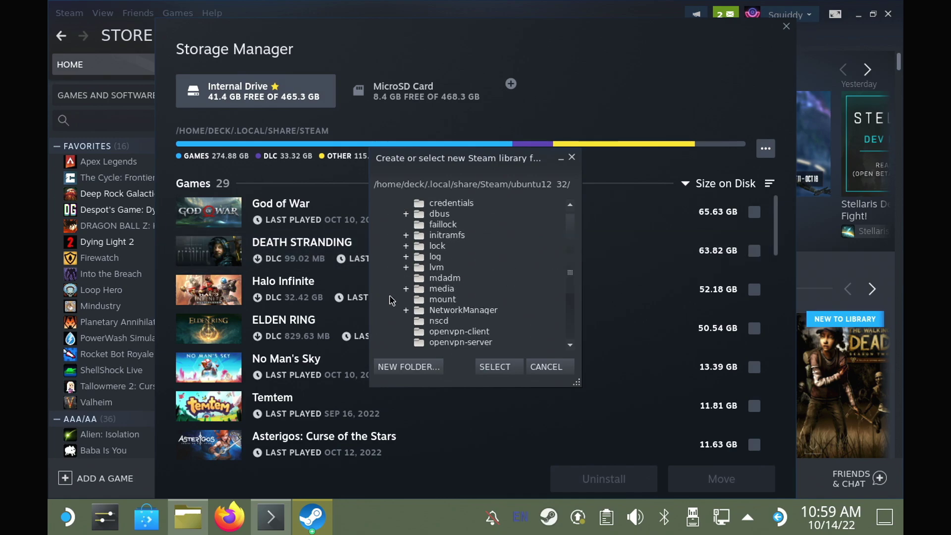
click(405, 289)
click(419, 301)
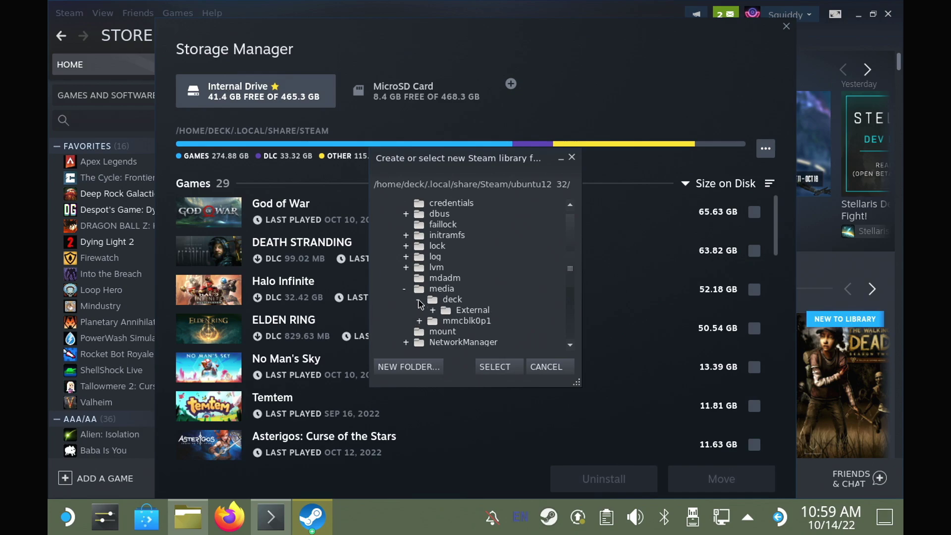
click(431, 310)
click(473, 333)
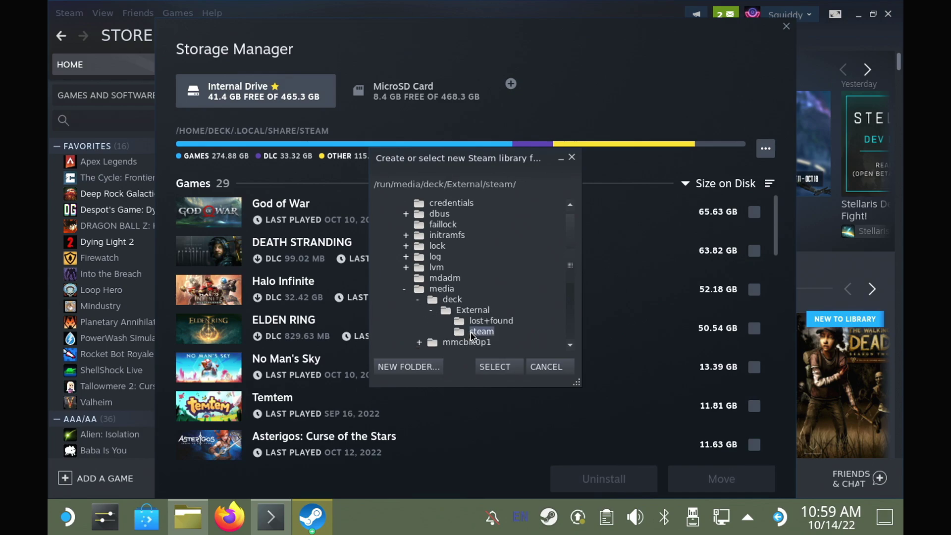
click(492, 367)
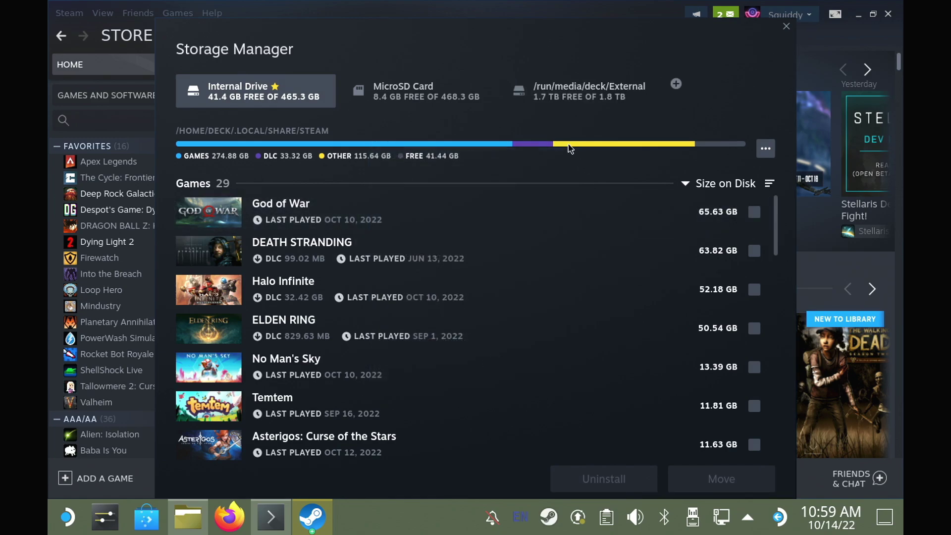
Set the External drive's Steam library as default (starred) and view its storage details
click(586, 90)
click(765, 148)
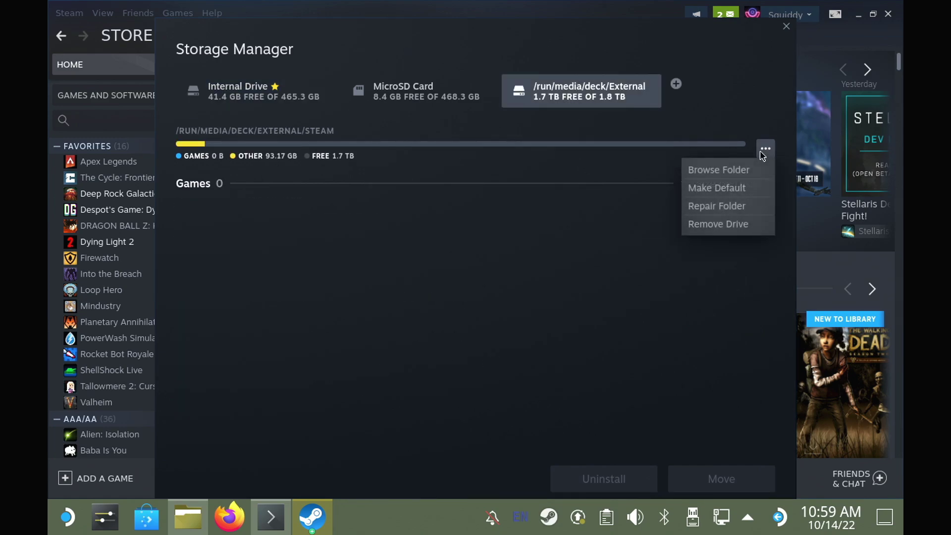
click(738, 189)
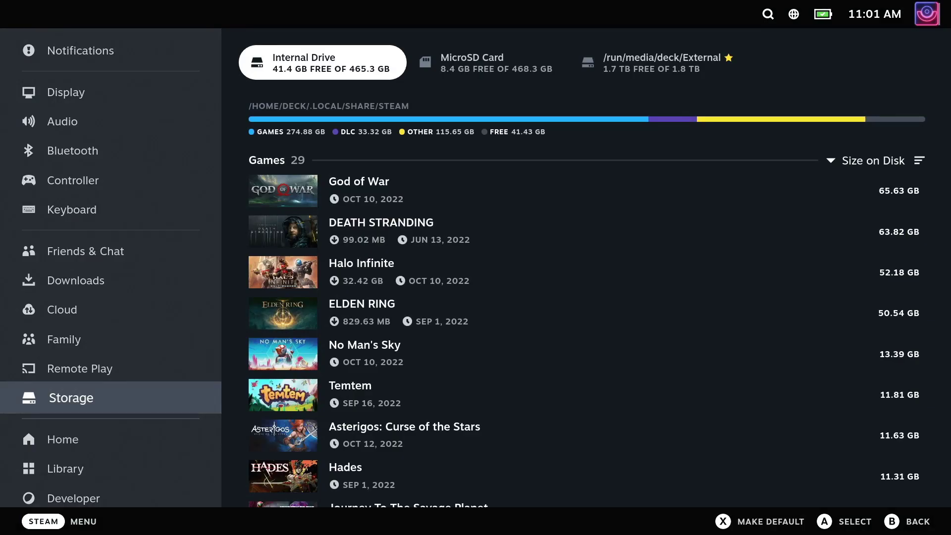
click(471, 63)
click(659, 63)
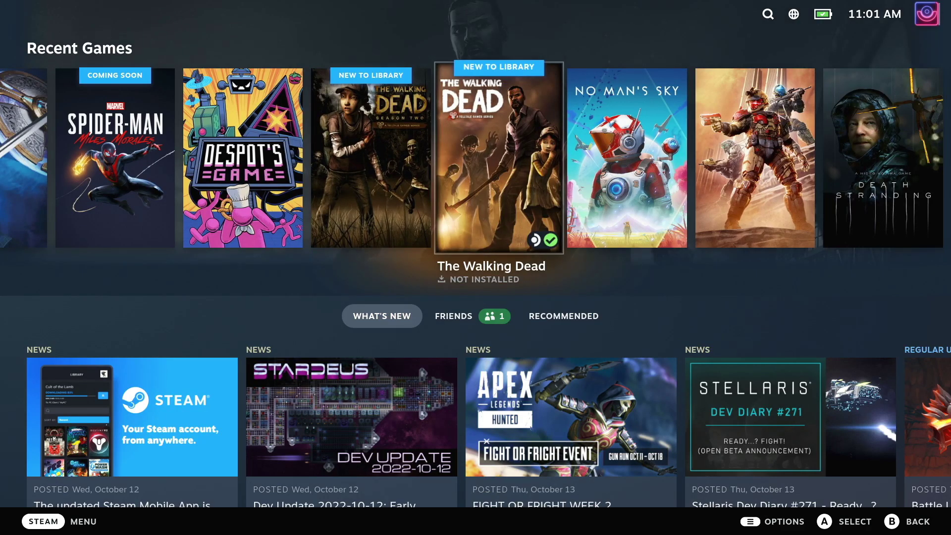
Confirm in Storage settings that The Walking Dead sits on the External drive at 4.34 GB
key(Return)
key(Return)
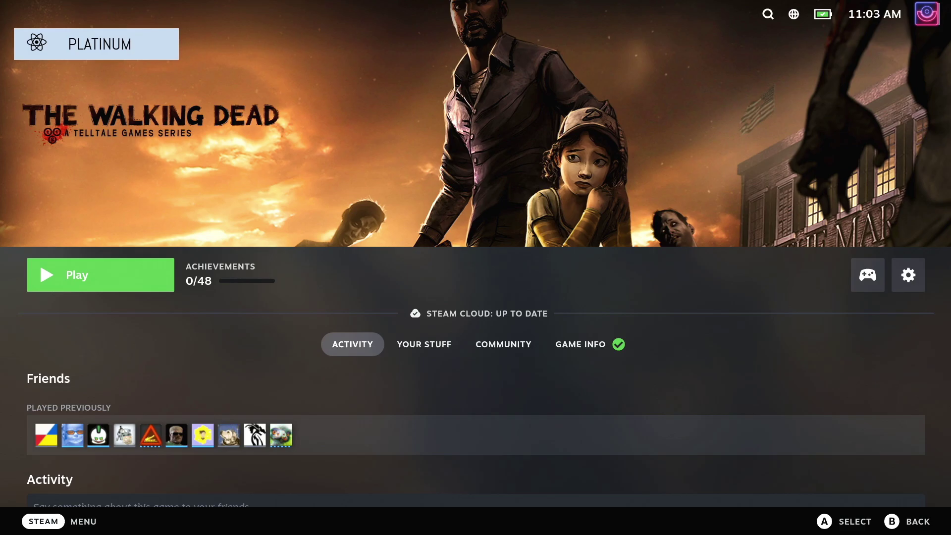
key(ctrl+1)
key(Return)
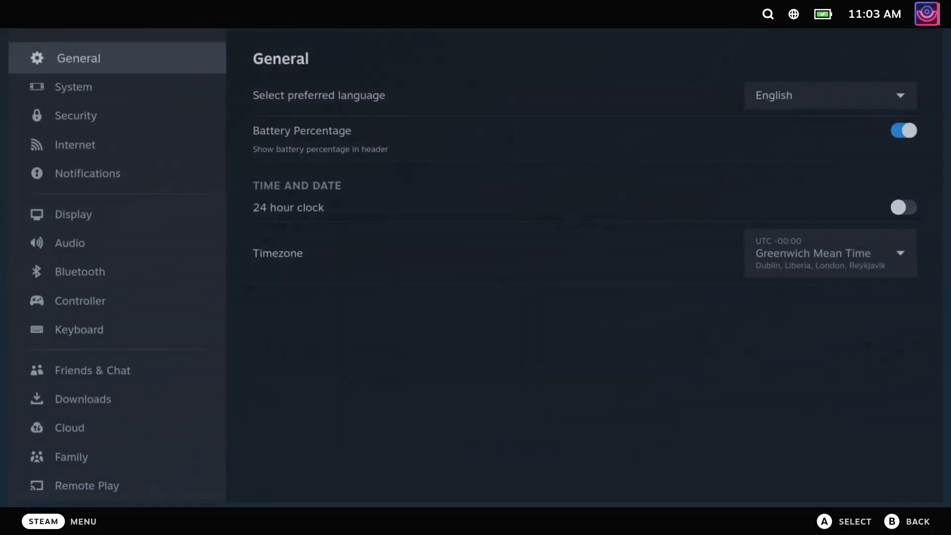
key(Down)
key(Down)
key(Down)
key(Down)
key(Down)
key(Down)
key(Down)
key(Down)
key(Down)
key(Down)
key(Down)
key(Down)
key(Down)
key(Down)
key(Down)
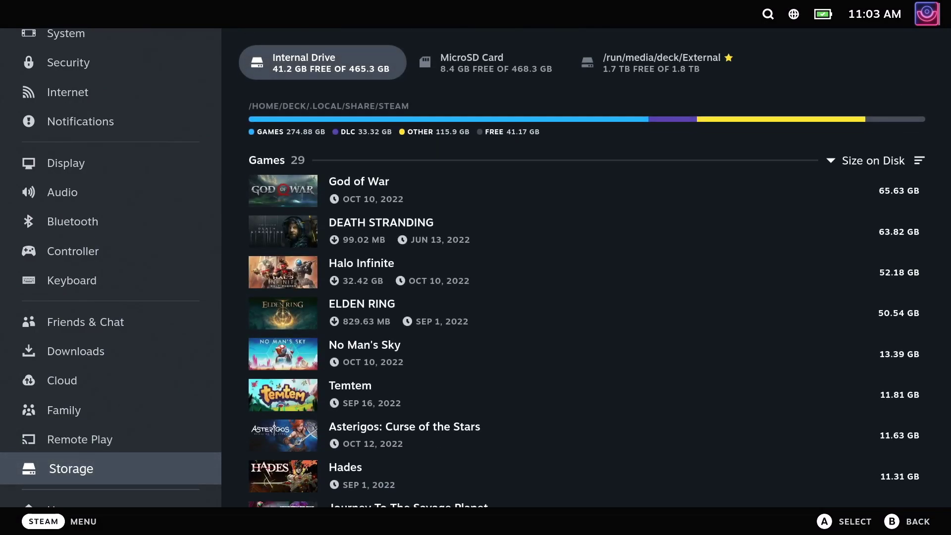
key(Right)
key(Right)
key(Right)
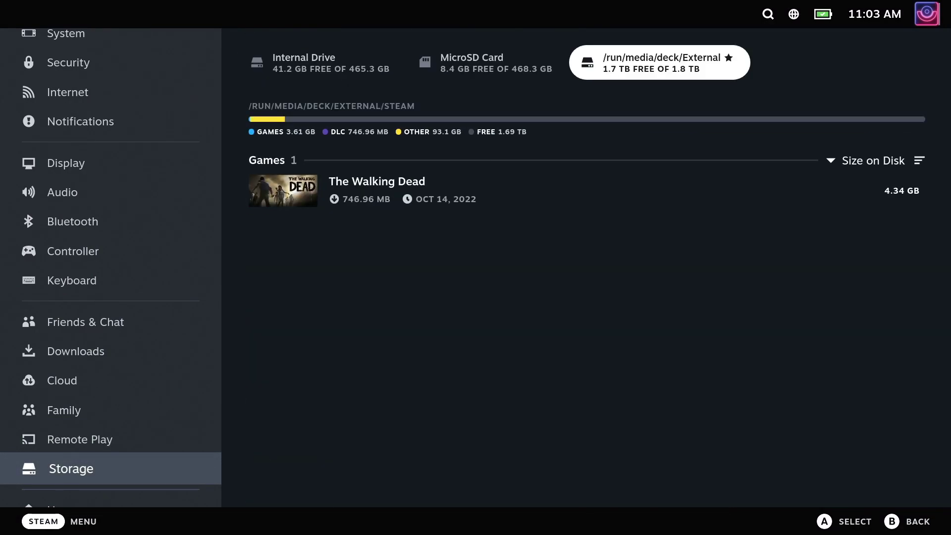
key(Down)
key(Down)
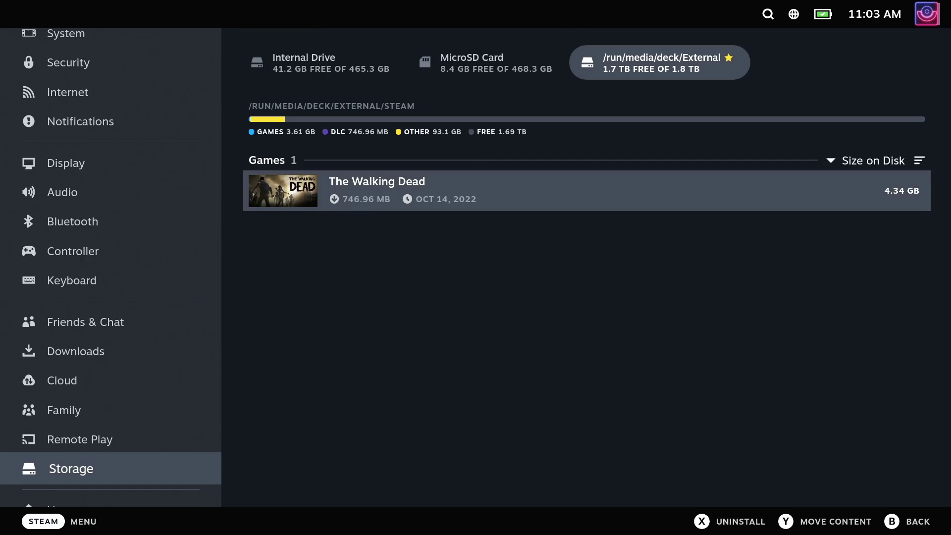
key(Return)
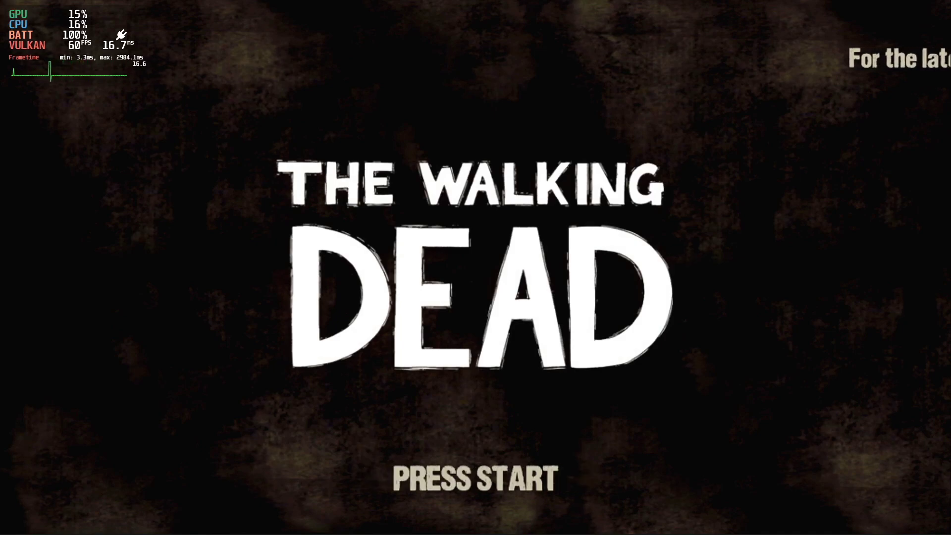
Get past The Walking Dead's title screen so the game starts connecting
key(Return)
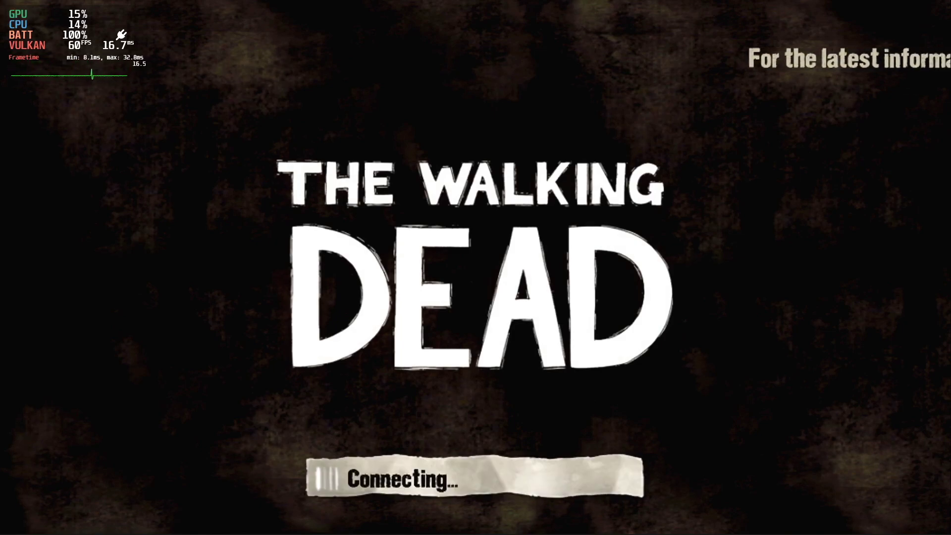